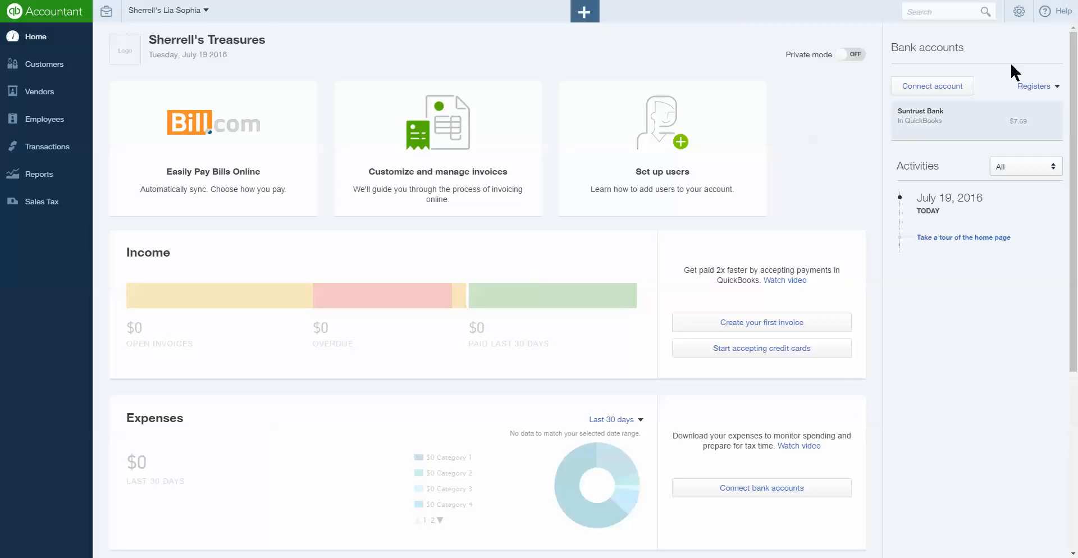
Go to Manage Users from the company settings menu and begin inviting an accountant firm.
{"action": "left_click", "coordinate": [1025, 20]}
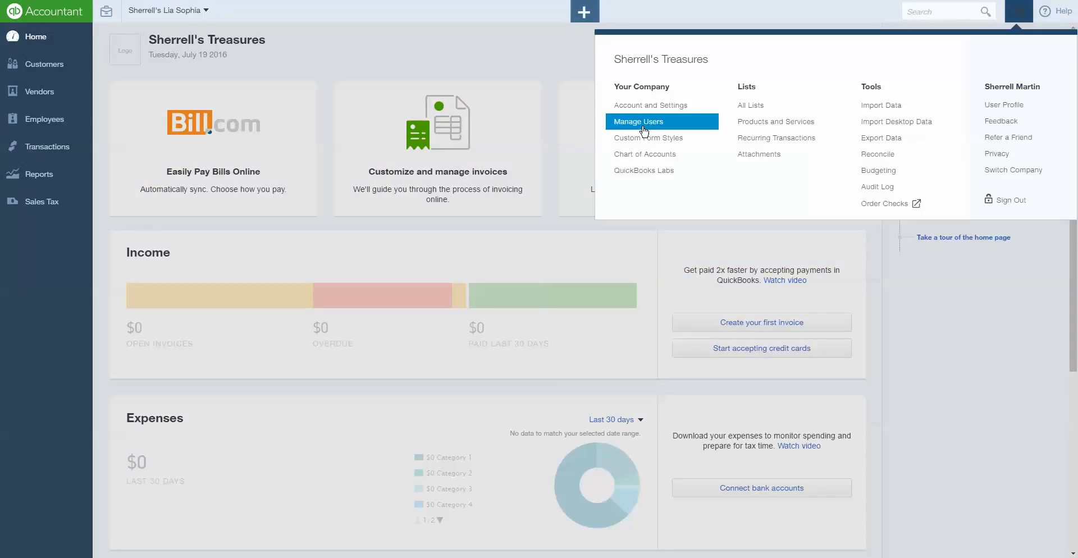
{"action": "left_click", "coordinate": [639, 123]}
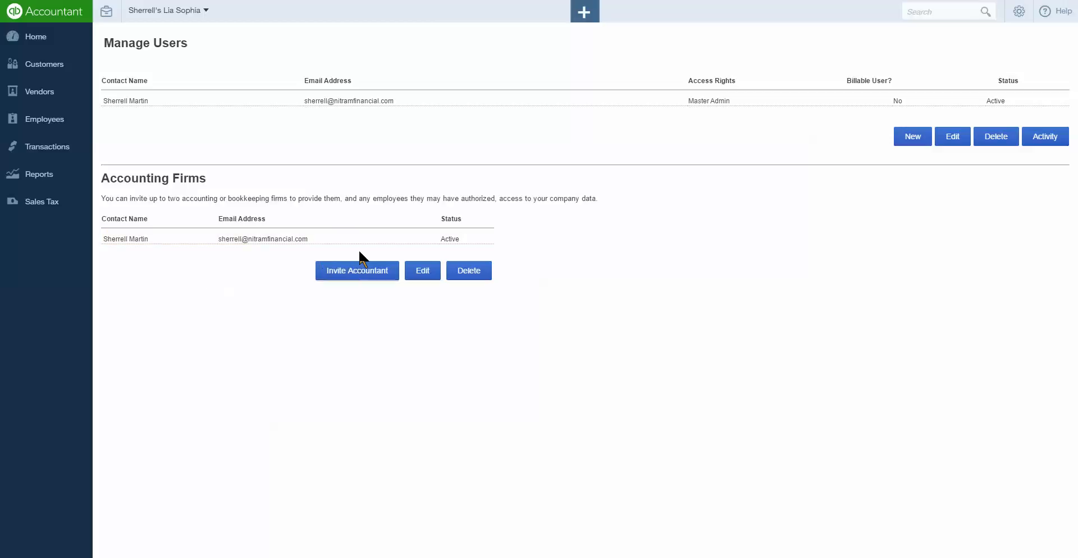
{"action": "left_click", "coordinate": [353, 273]}
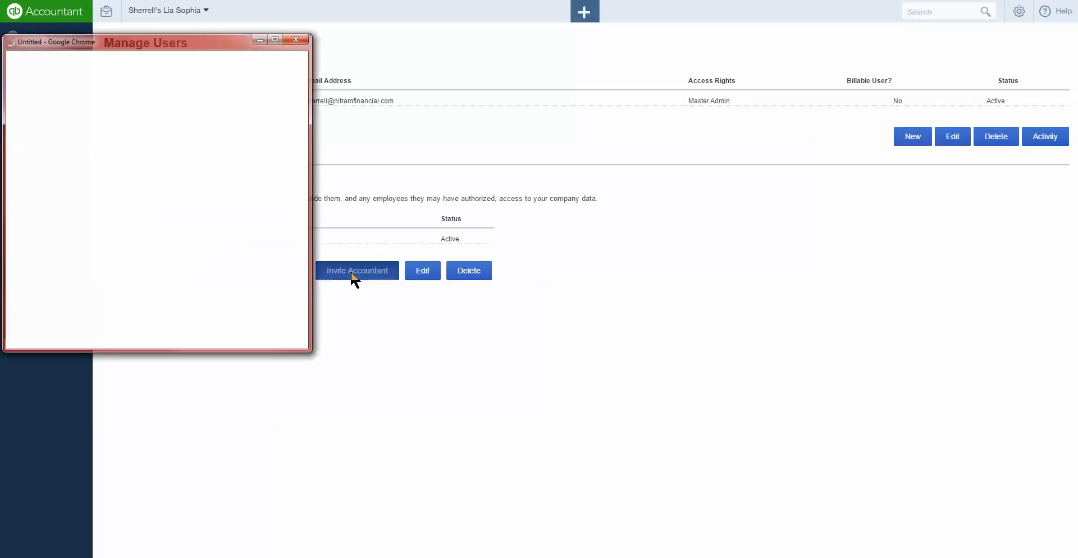
Fill in the accountant's e-mail, first name and last name, then send the invitation.
{"action": "left_click_drag", "start_coordinate": [207, 45], "coordinate": [352, 47]}
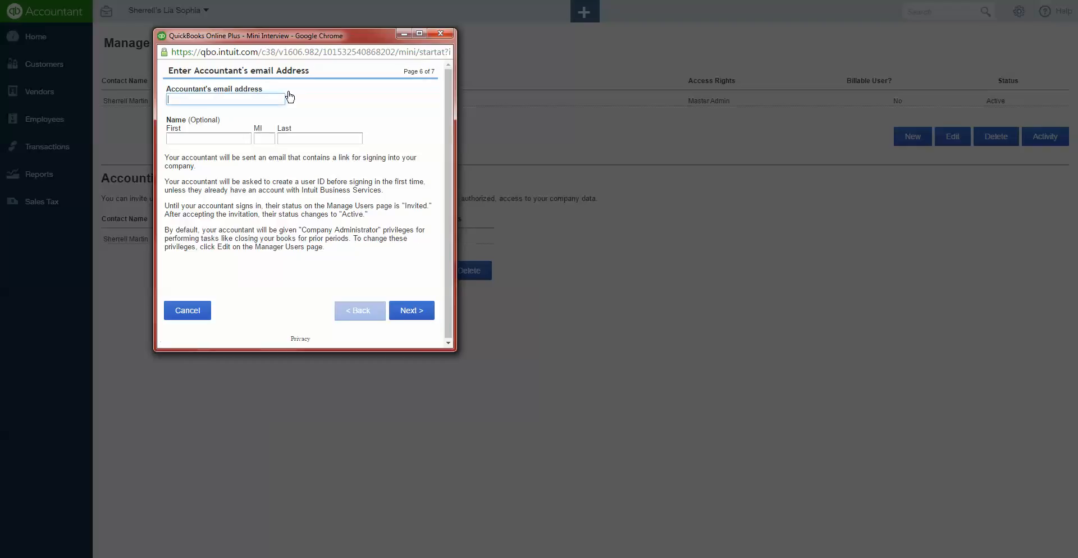
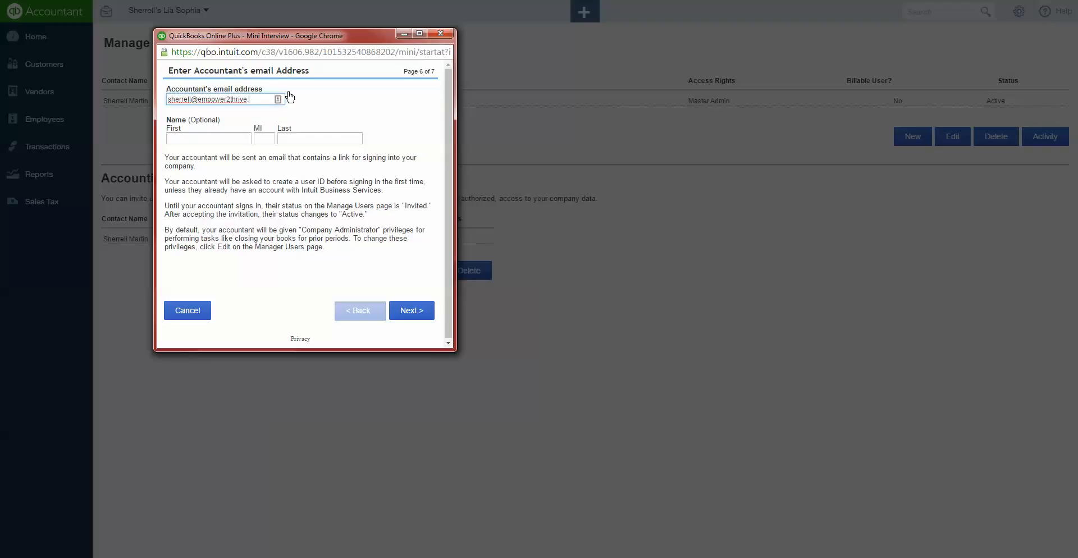
{"action": "key", "text": "Tab"}
{"action": "key", "text": "Tab"}
{"action": "key", "text": "Tab"}
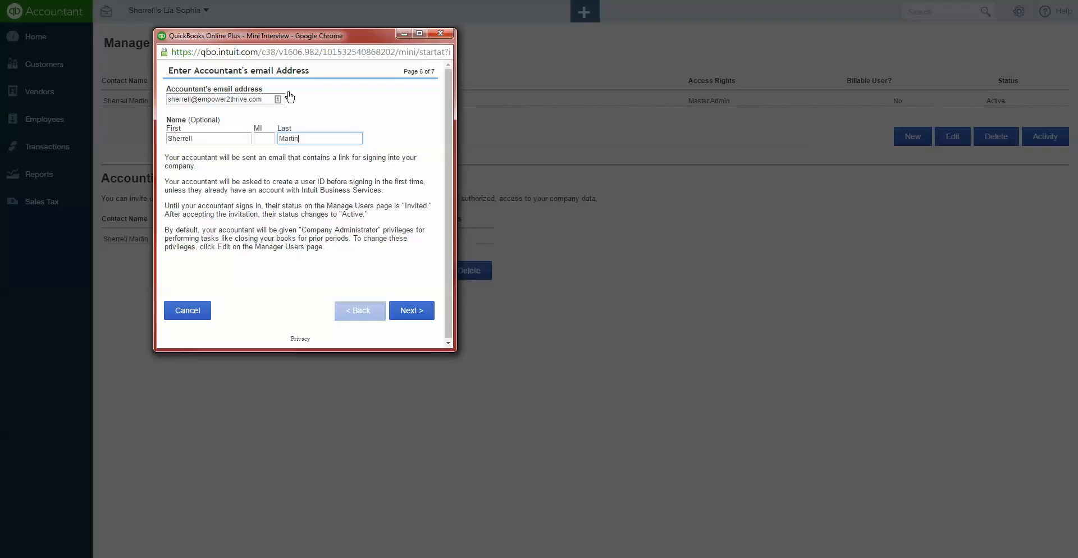
{"action": "left_click", "coordinate": [409, 307]}
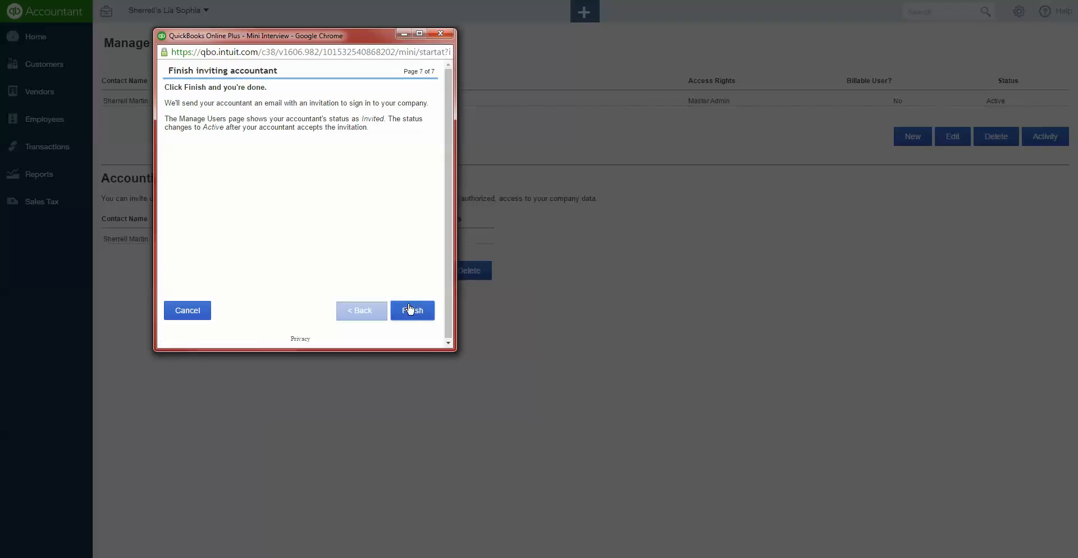
{"action": "left_click", "coordinate": [420, 312]}
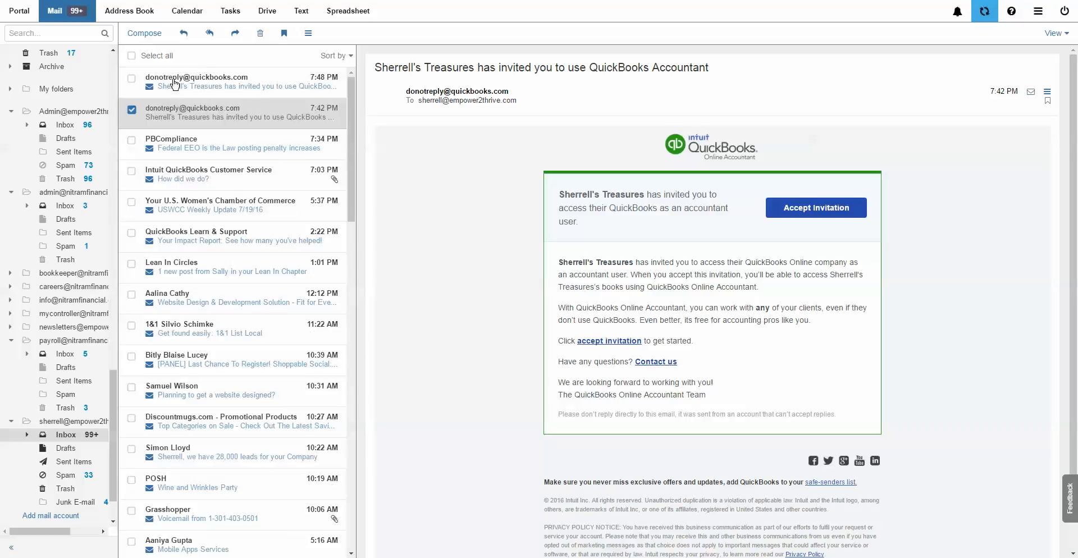
{"action": "left_click", "coordinate": [175, 86]}
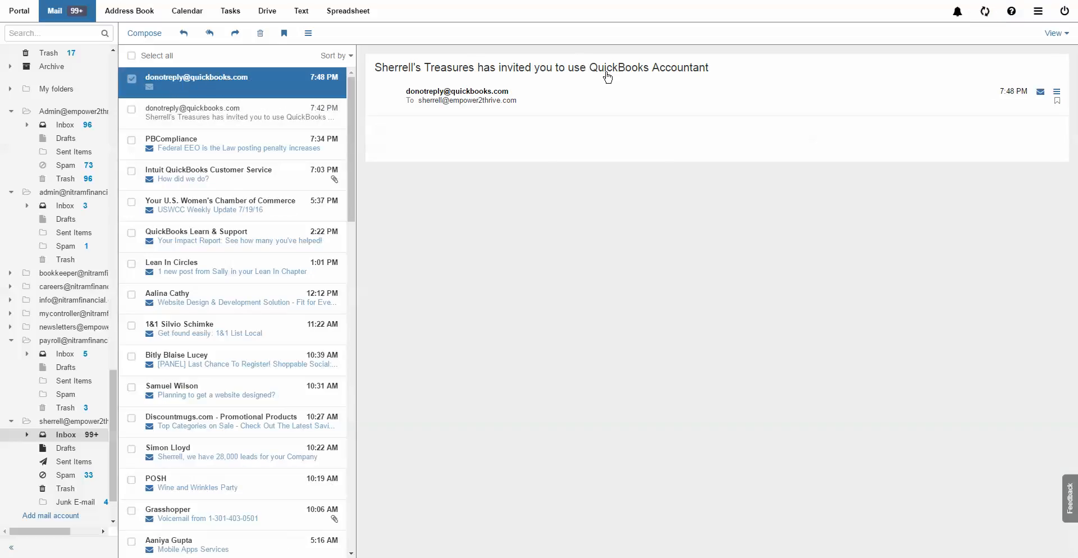
{"action": "double_click", "coordinate": [225, 71]}
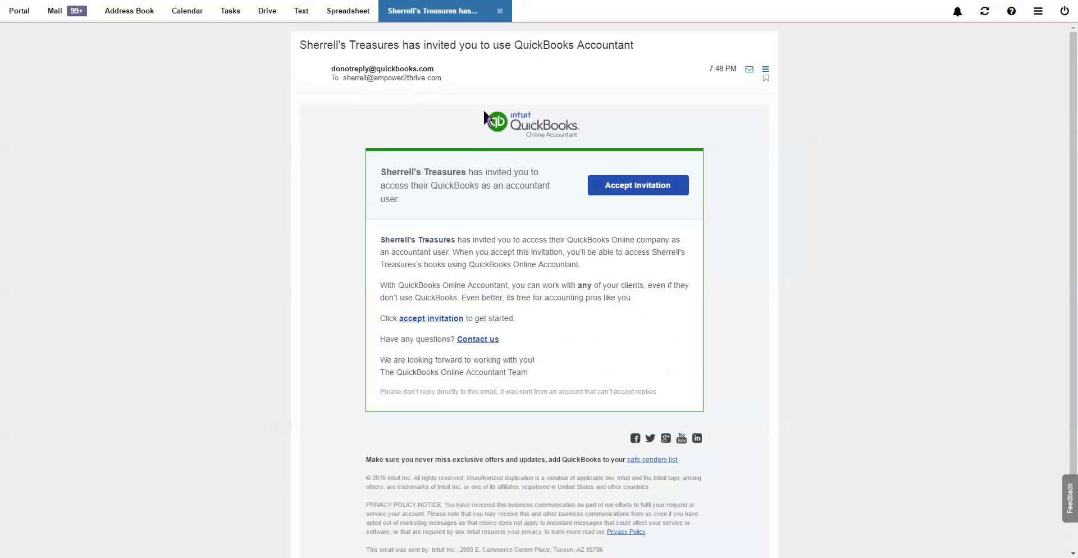
{"action": "scroll", "coordinate": [565, 155], "scroll_direction": "down", "scroll_amount": 1}
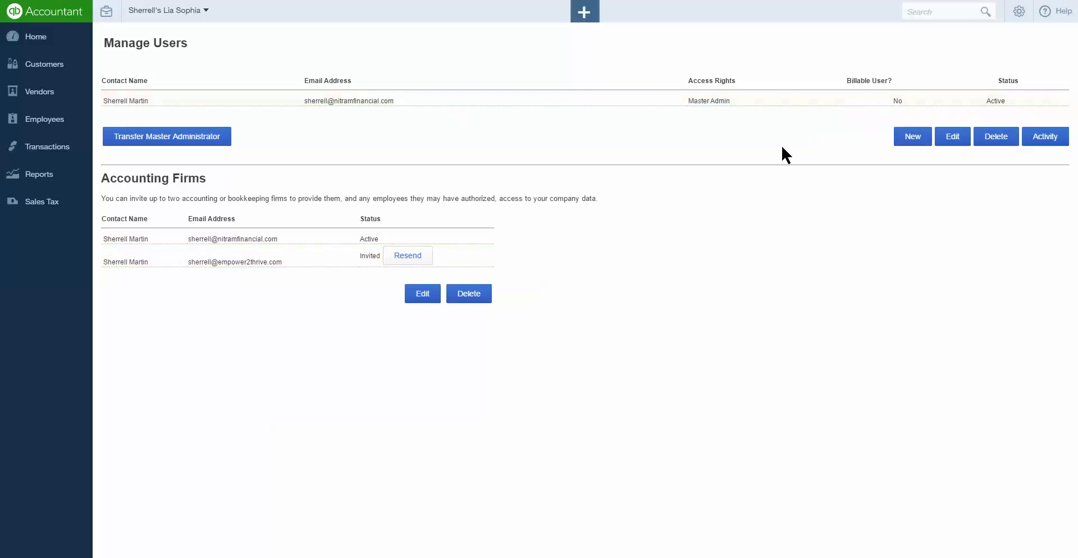
Start a new company user from Manage Users and centre the new-user window.
{"action": "left_click", "coordinate": [894, 137]}
{"action": "left_click_drag", "start_coordinate": [211, 48], "coordinate": [353, 58]}
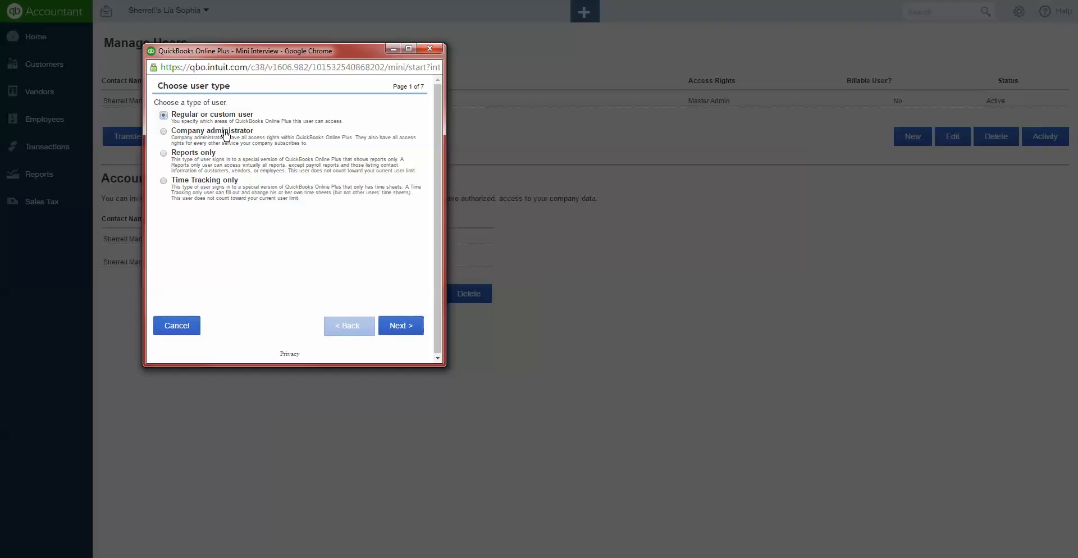
Choose Regular or custom user, keep access rights at All, and reach administrative rights.
{"action": "left_click", "coordinate": [397, 330]}
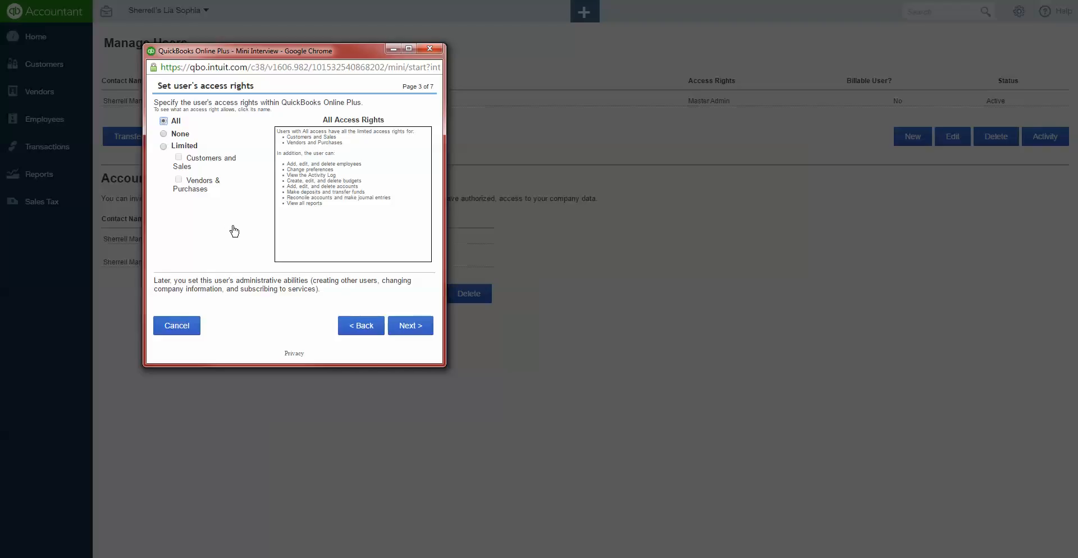
{"action": "left_click", "coordinate": [164, 146]}
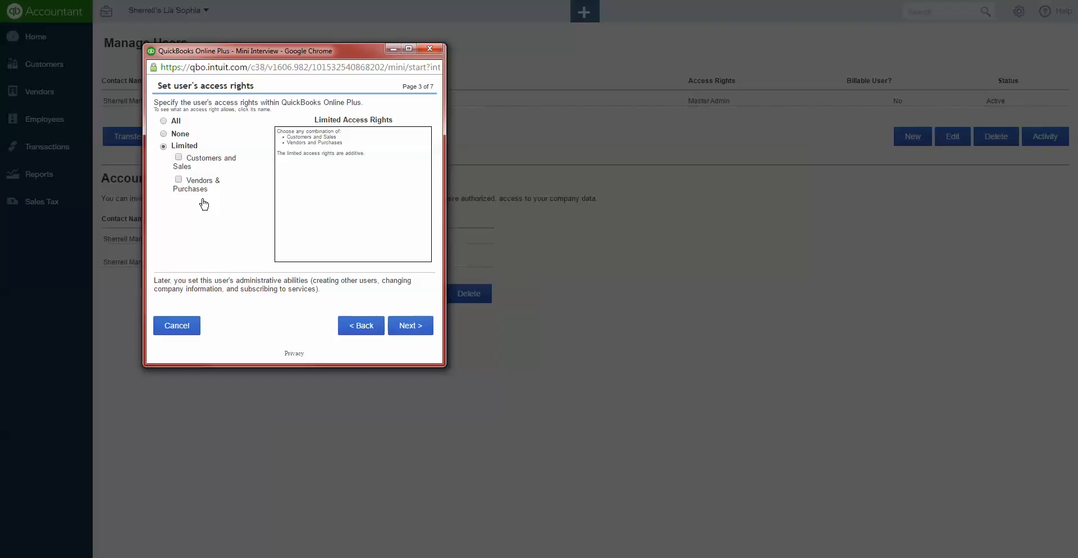
{"action": "left_click", "coordinate": [168, 121]}
{"action": "left_click", "coordinate": [410, 332]}
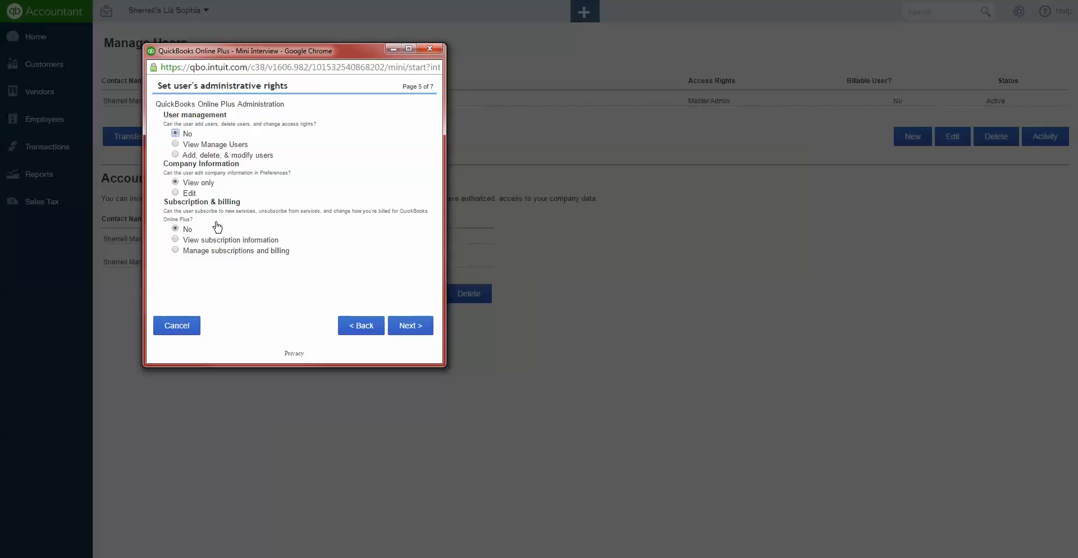
Keep the default administrative rights and enter the new user's e-mail address.
{"action": "left_click", "coordinate": [401, 333]}
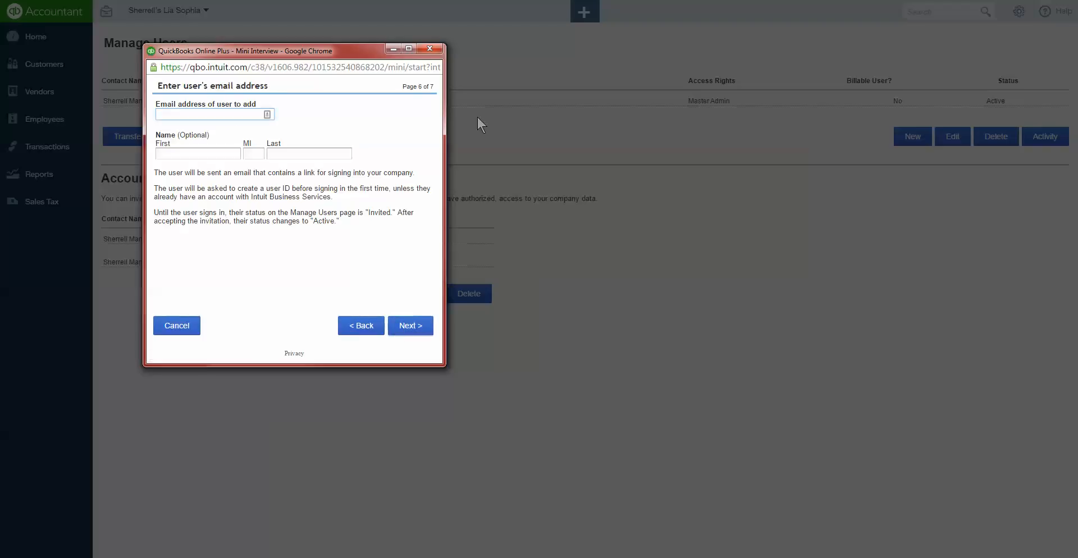
{"action": "left_click", "coordinate": [265, 113]}
{"action": "left_click", "coordinate": [216, 118]}
{"action": "key", "text": "Tab"}
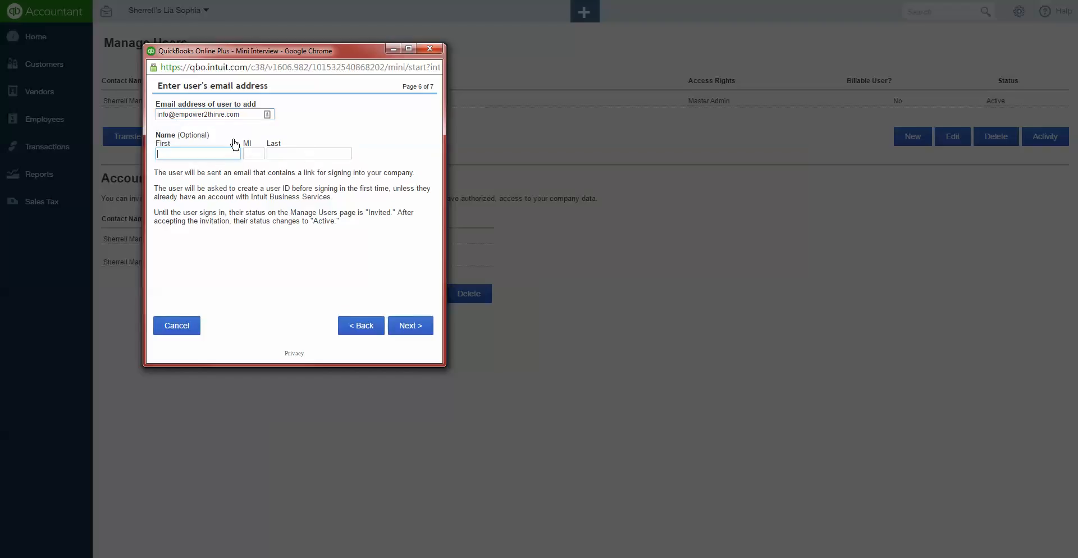
Correct the misspelled e-mail domain and finish adding the new user.
{"action": "left_click", "coordinate": [218, 114]}
{"action": "key", "text": "BackSpace"}
{"action": "type", "text": "r"}
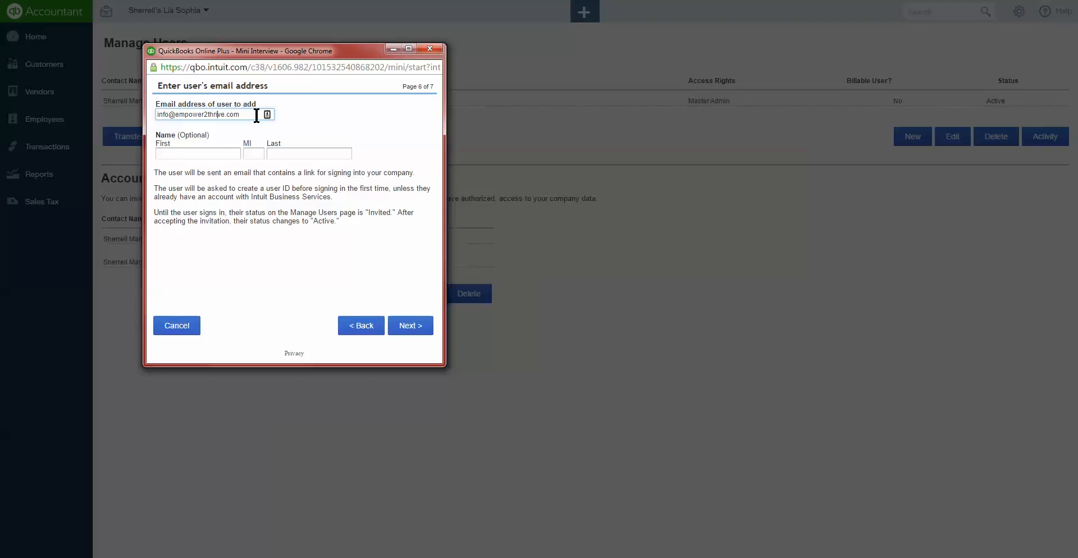
{"action": "left_click", "coordinate": [422, 327]}
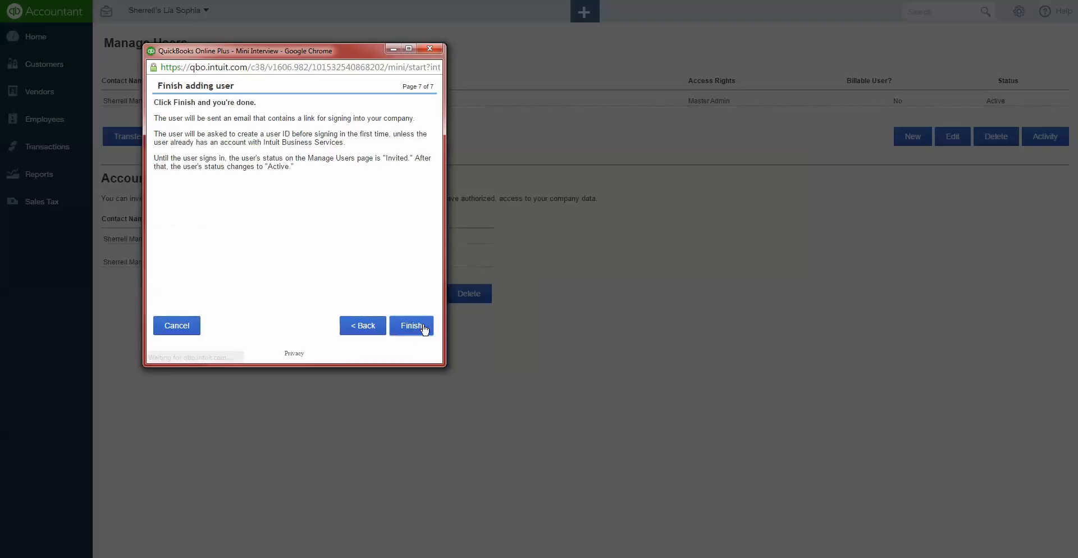
{"action": "left_click", "coordinate": [423, 329]}
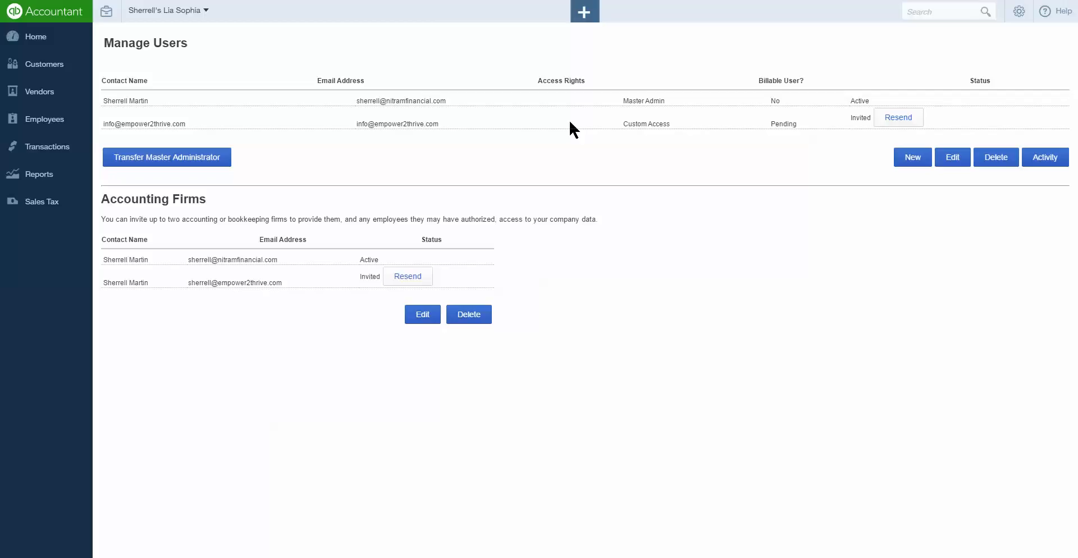
Select the new Custom Access user's Invited entry in the Manage Users table.
{"action": "left_click", "coordinate": [568, 119]}
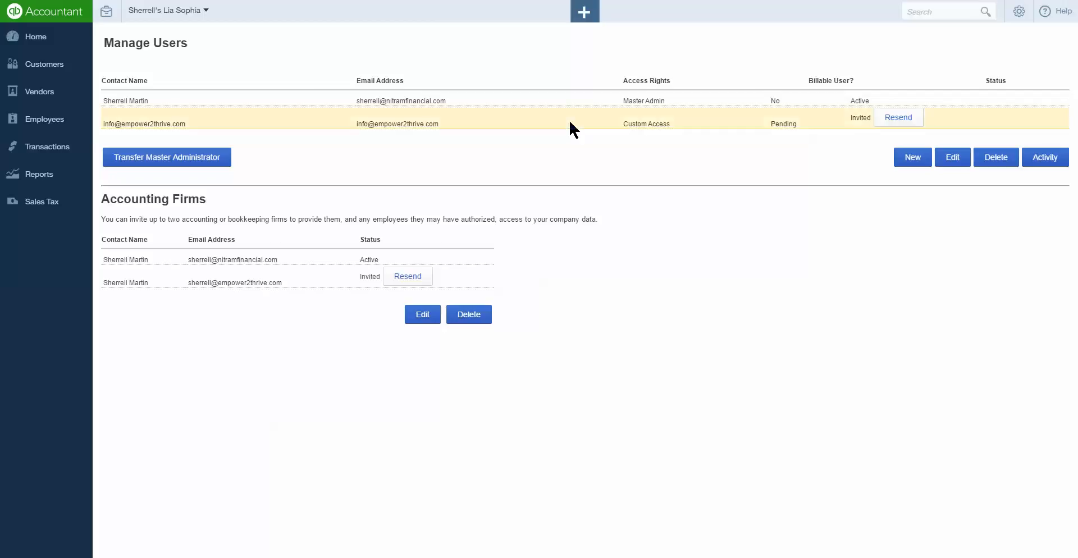